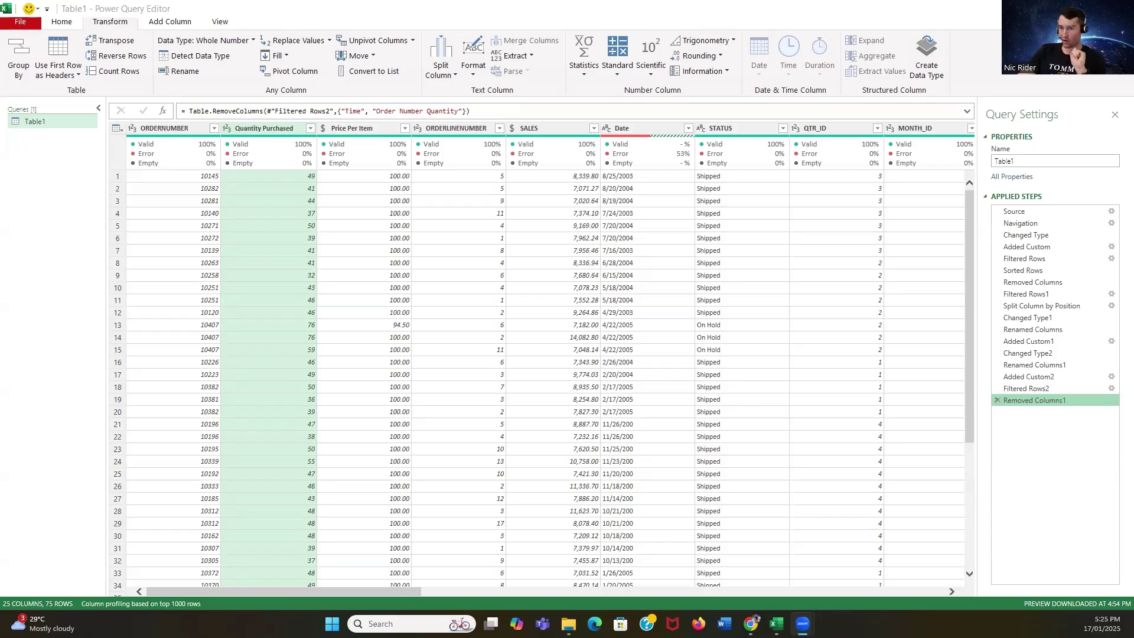
Group the table by STATE with a Count column that sums Quantity Purchased
left_click(903, 7)
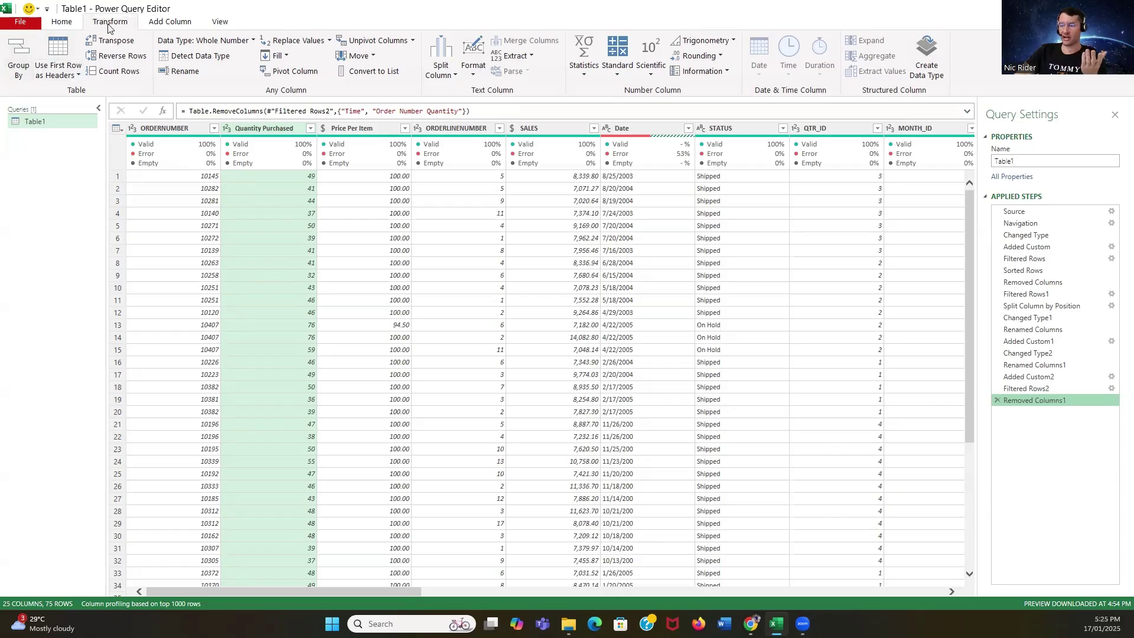
left_click(19, 53)
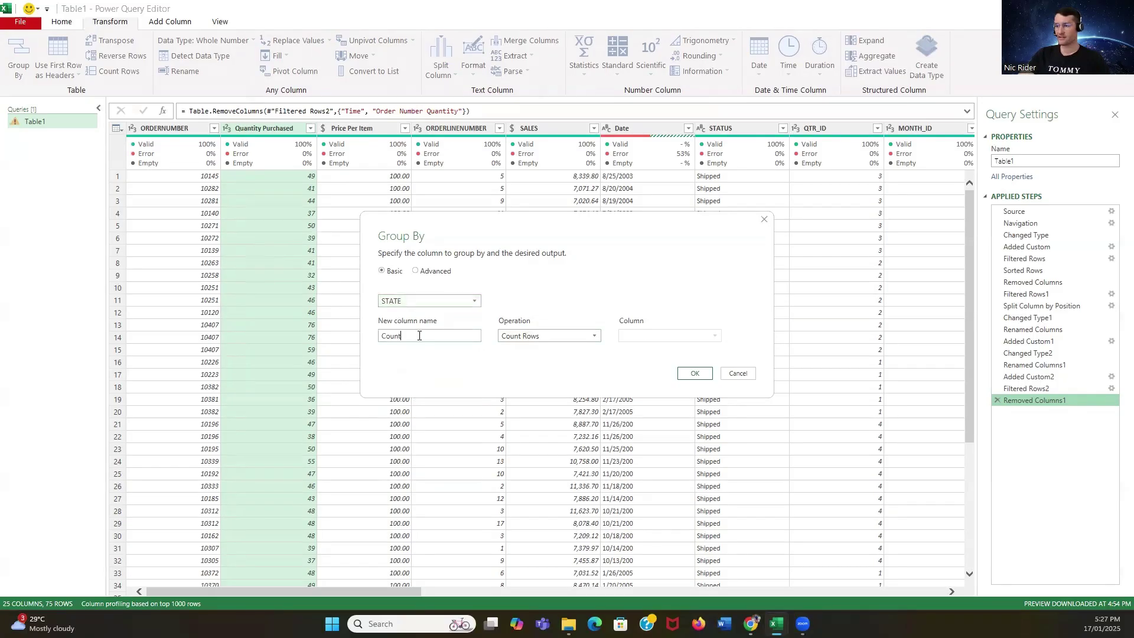
left_click(538, 337)
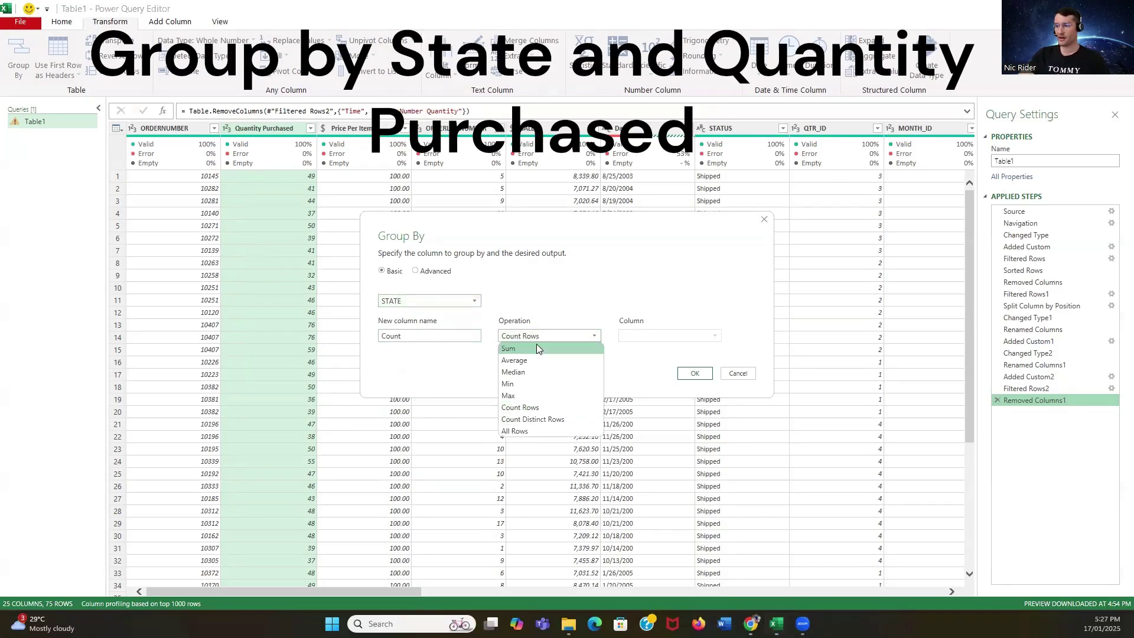
left_click(537, 348)
left_click(640, 337)
left_click(650, 360)
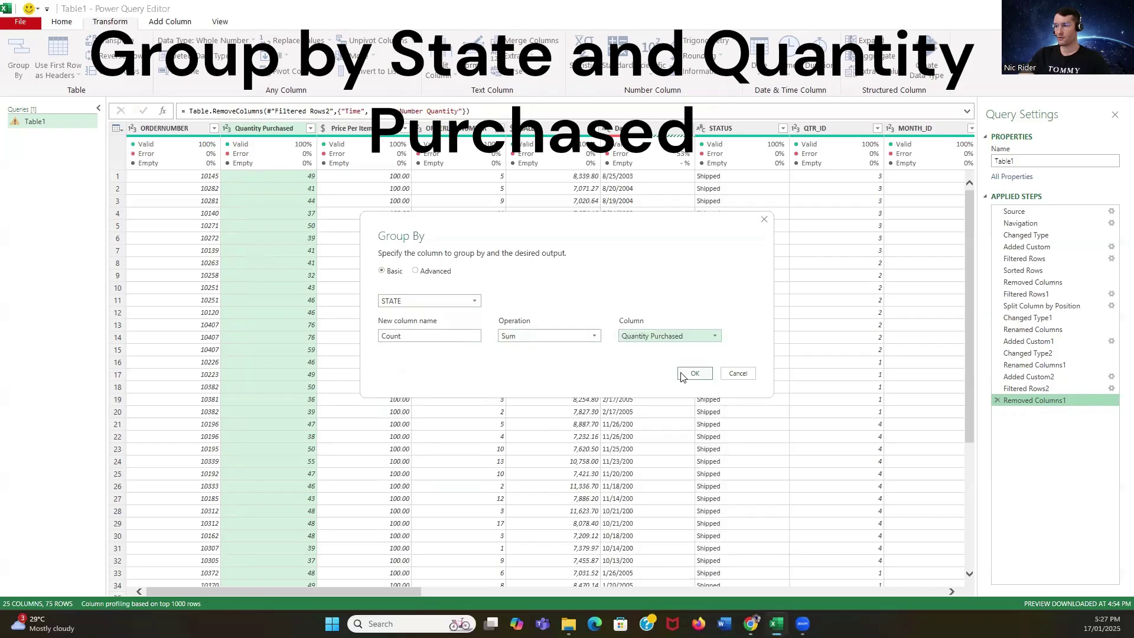
left_click(683, 376)
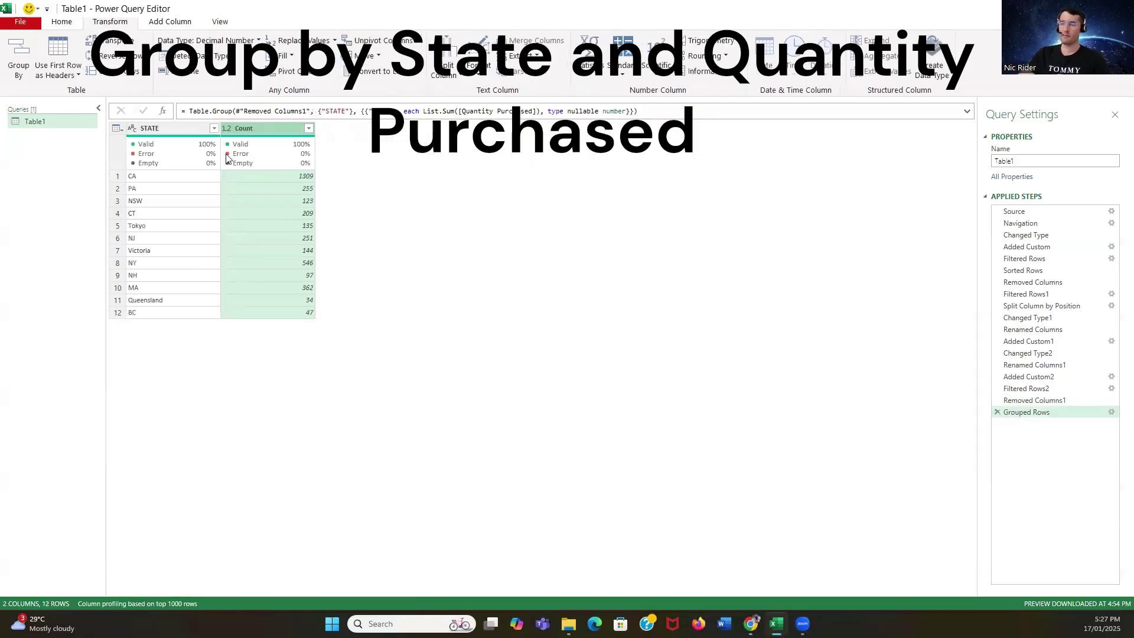
Sort the grouped states by the Count column in descending order
mouse_move(158, 167)
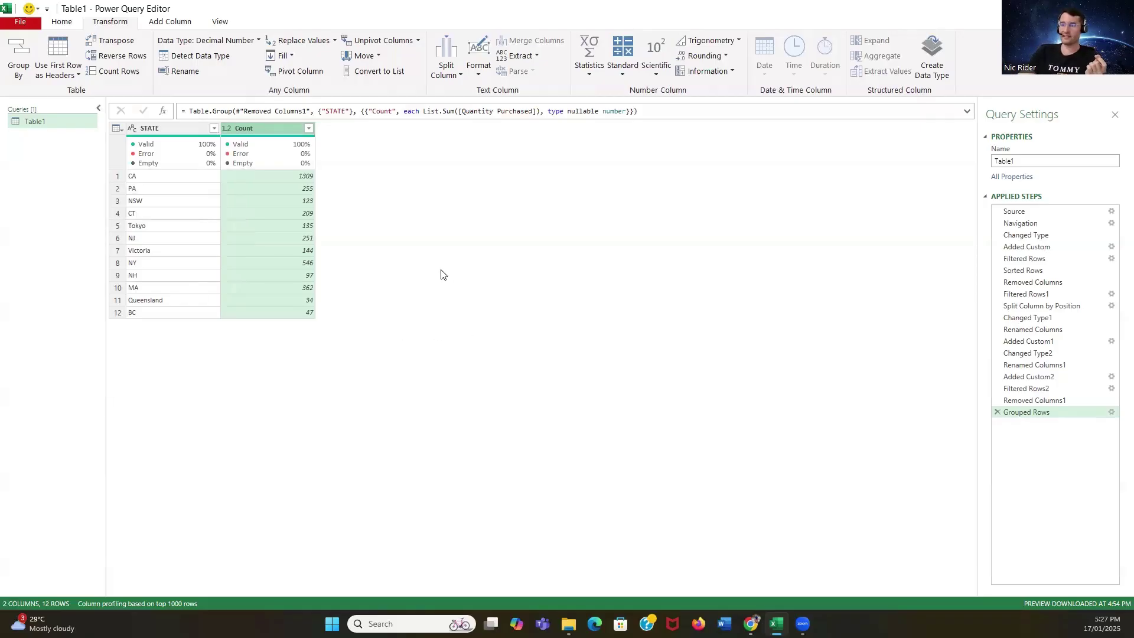
left_click(308, 128)
left_click(292, 158)
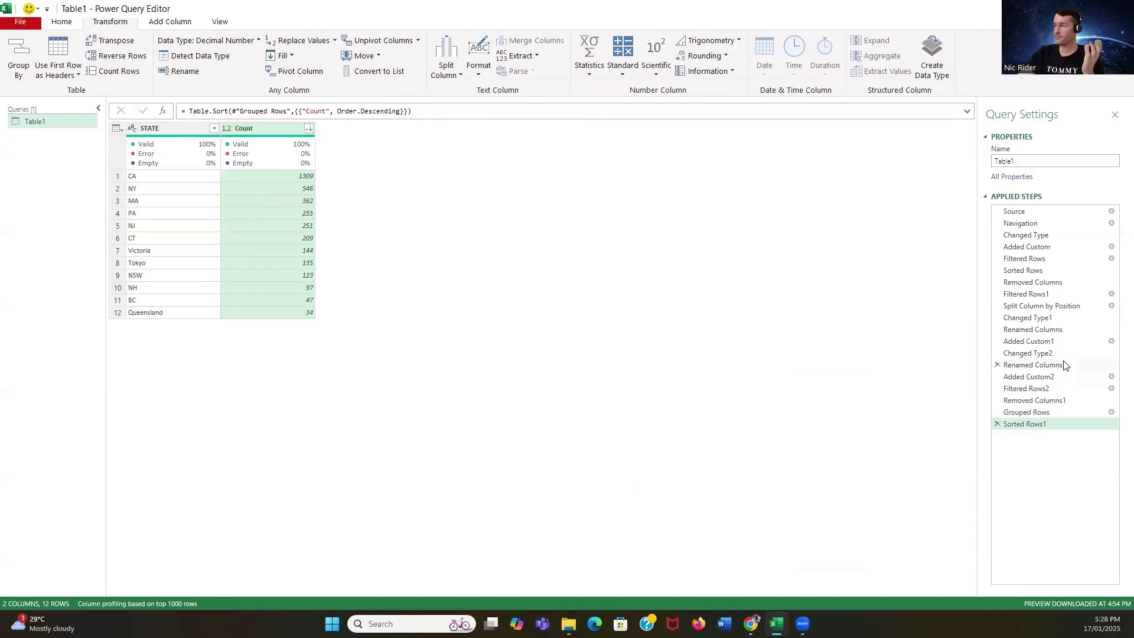
Delete the Sorted Rows1 and Grouped Rows steps from the query
left_click(997, 424)
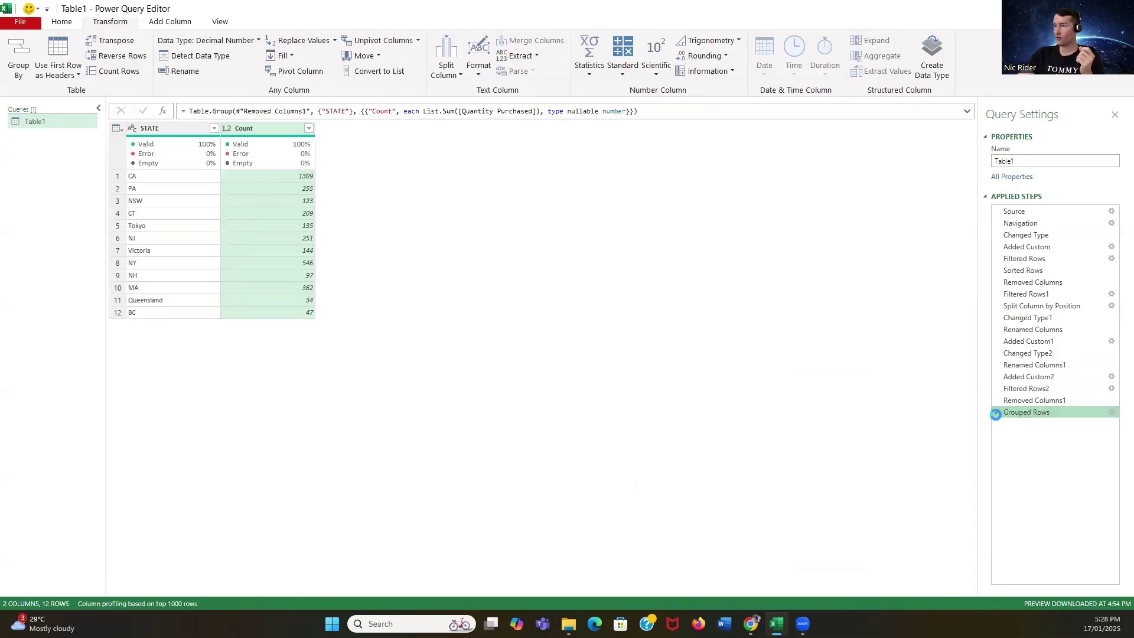
left_click(996, 413)
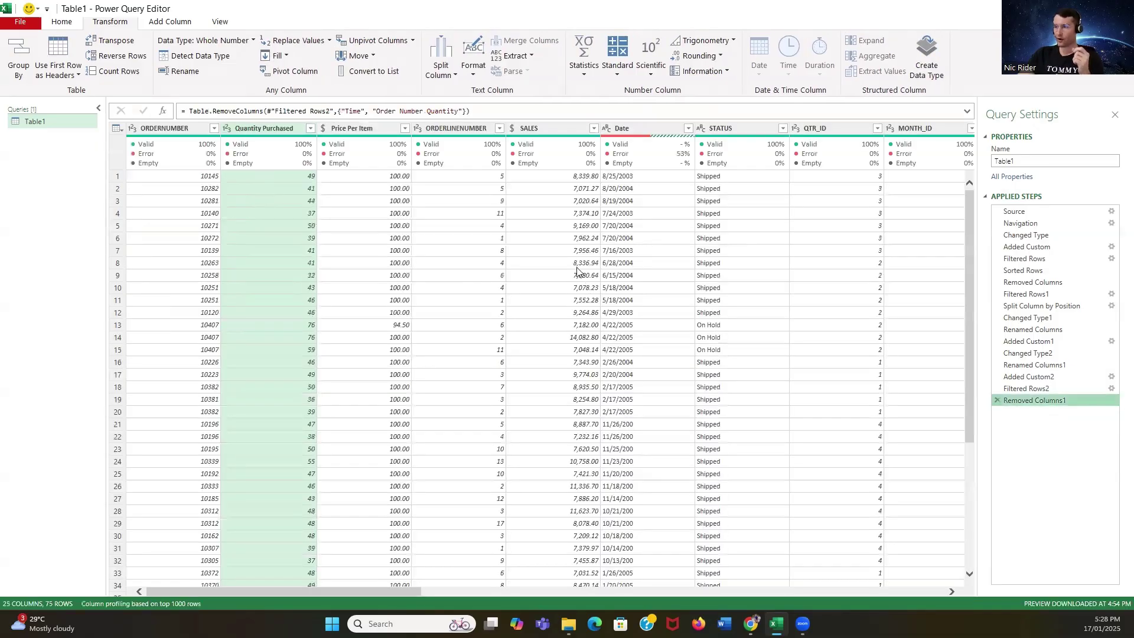
Set up a custom column with the formula [Quantity Purchased]*[Price Per Item]
mouse_move(549, 177)
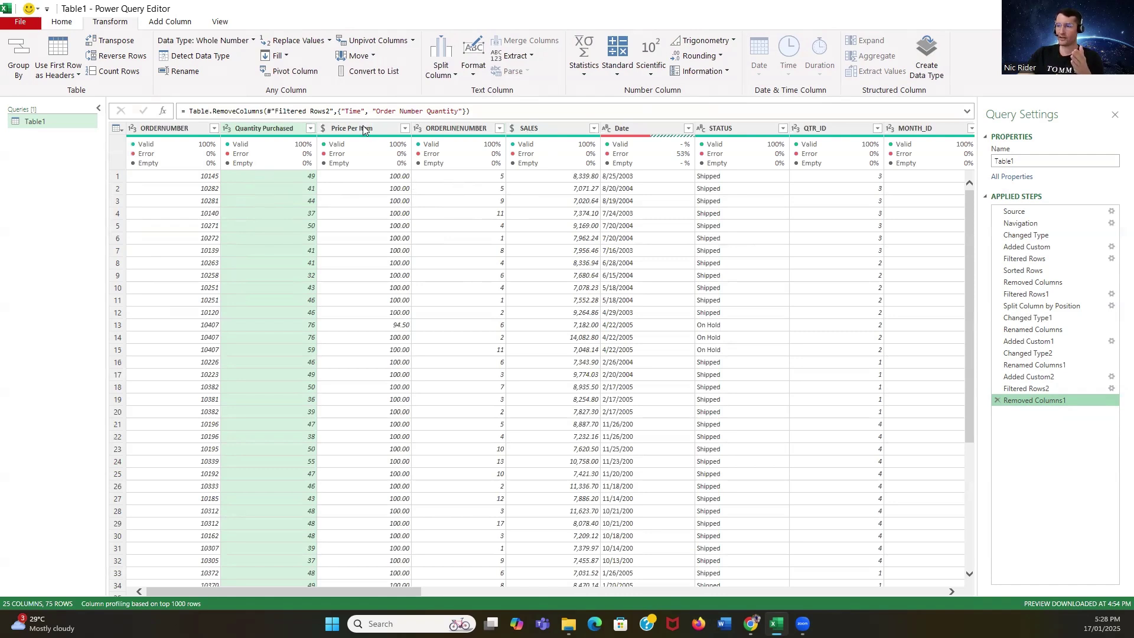
left_click(170, 23)
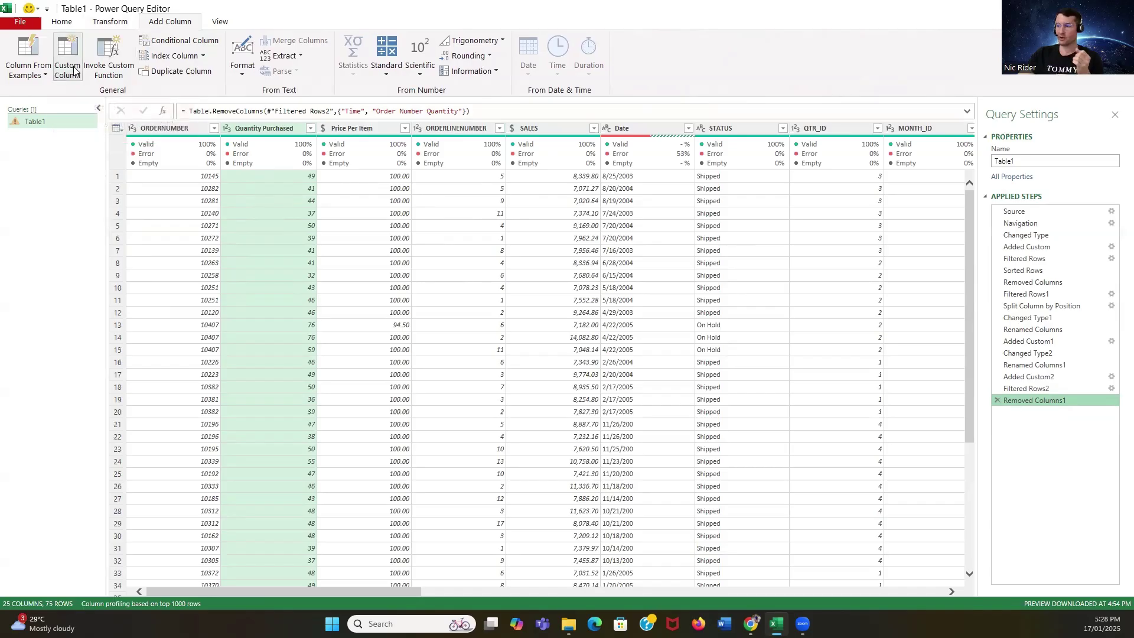
left_click(68, 60)
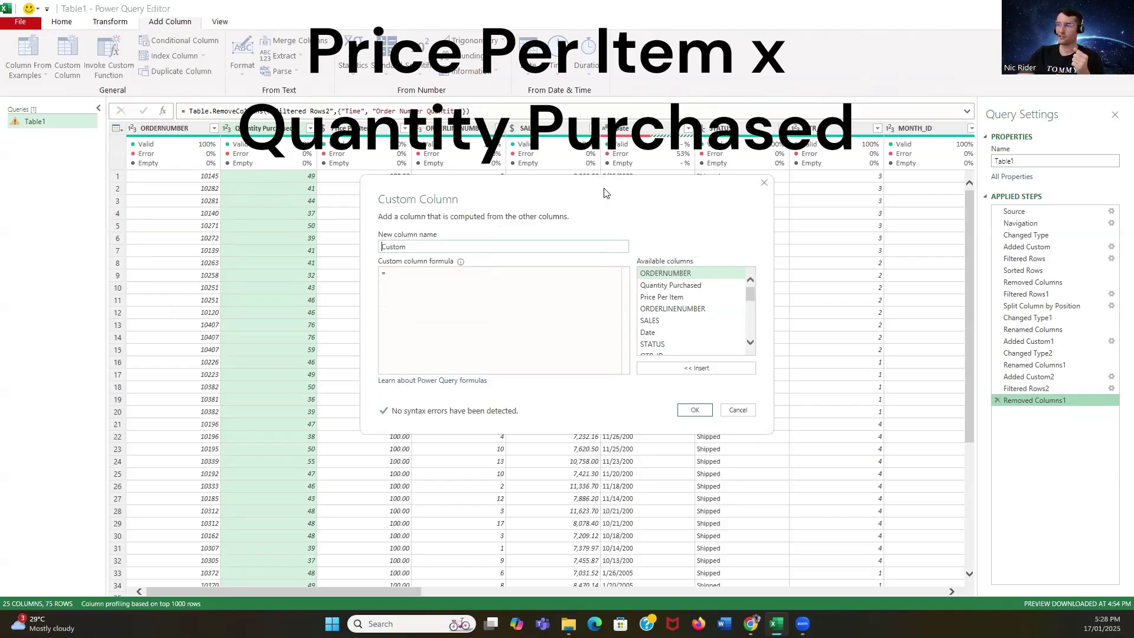
double_click(671, 286)
type("*")
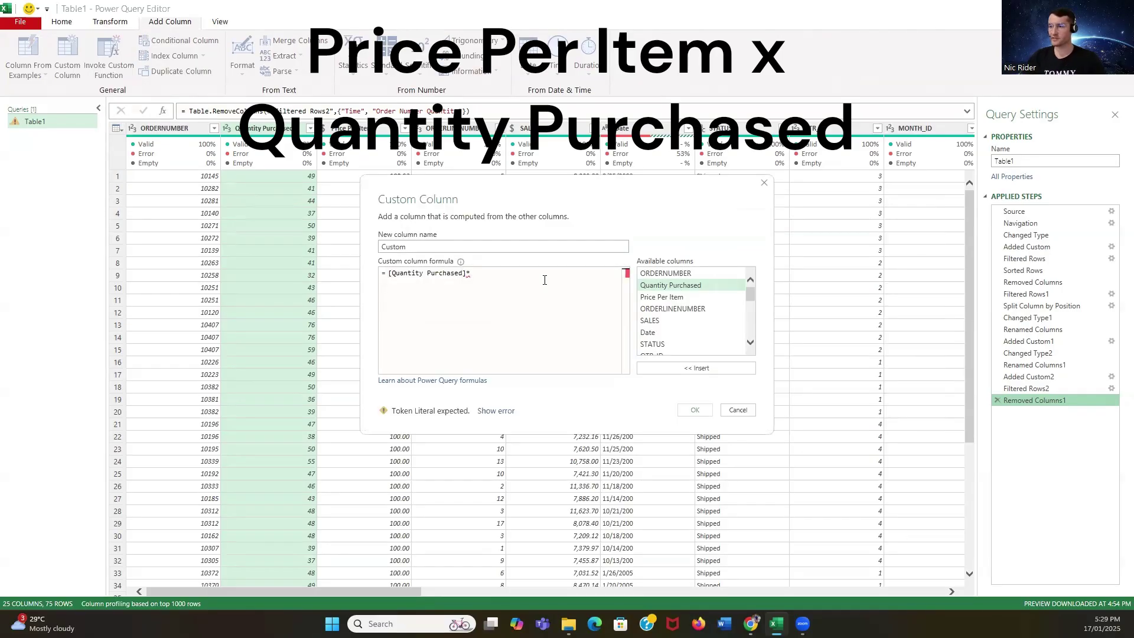
double_click(661, 298)
Name the custom column Sales Revenue and add it to the table
left_click(422, 246)
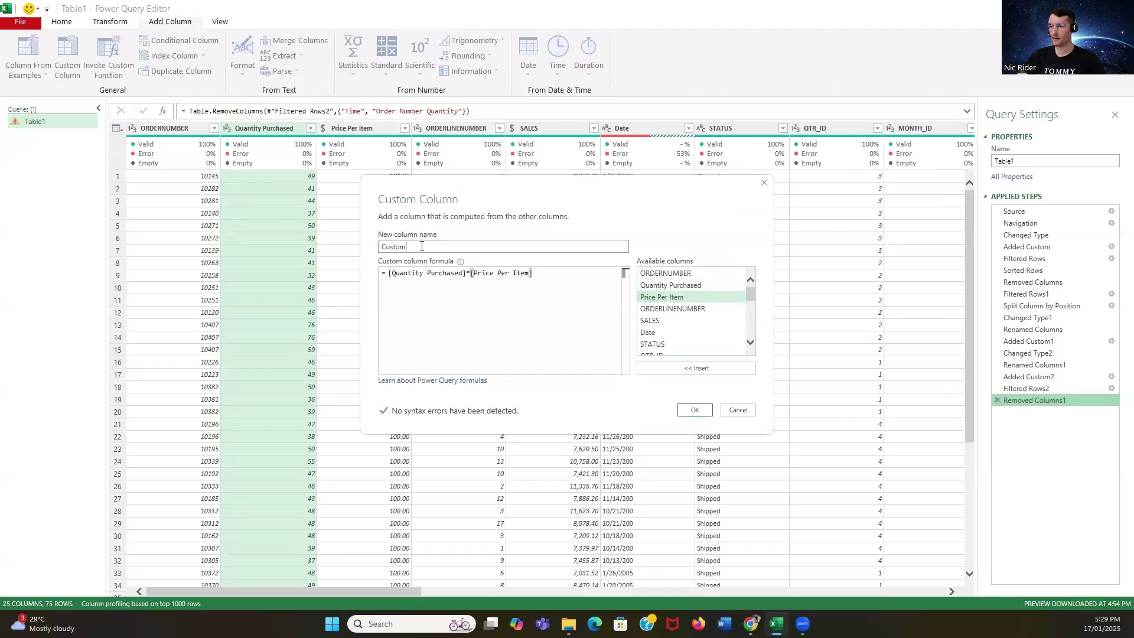
key("ctrl+a")
type("Sale")
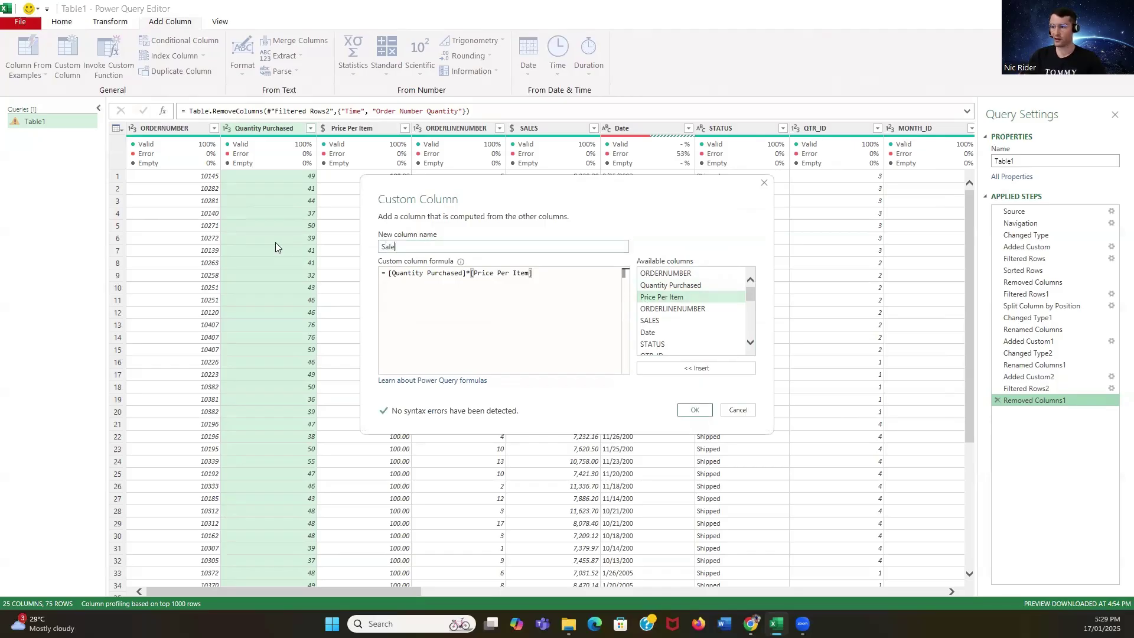
type("s Revenuye")
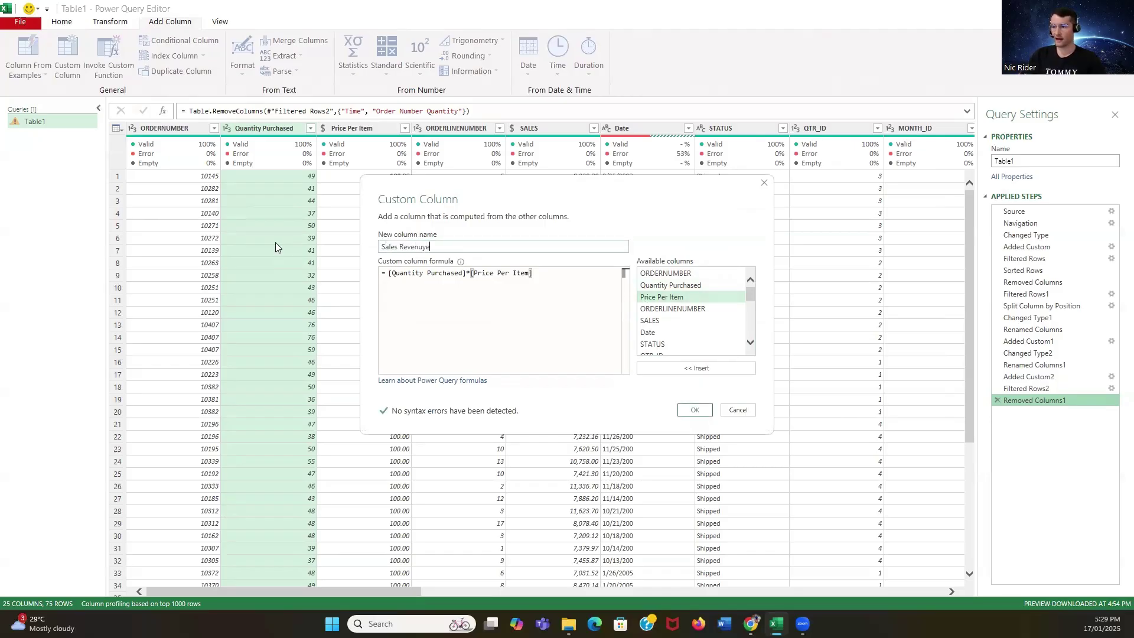
key("BackSpace")
key("BackSpace")
type("e")
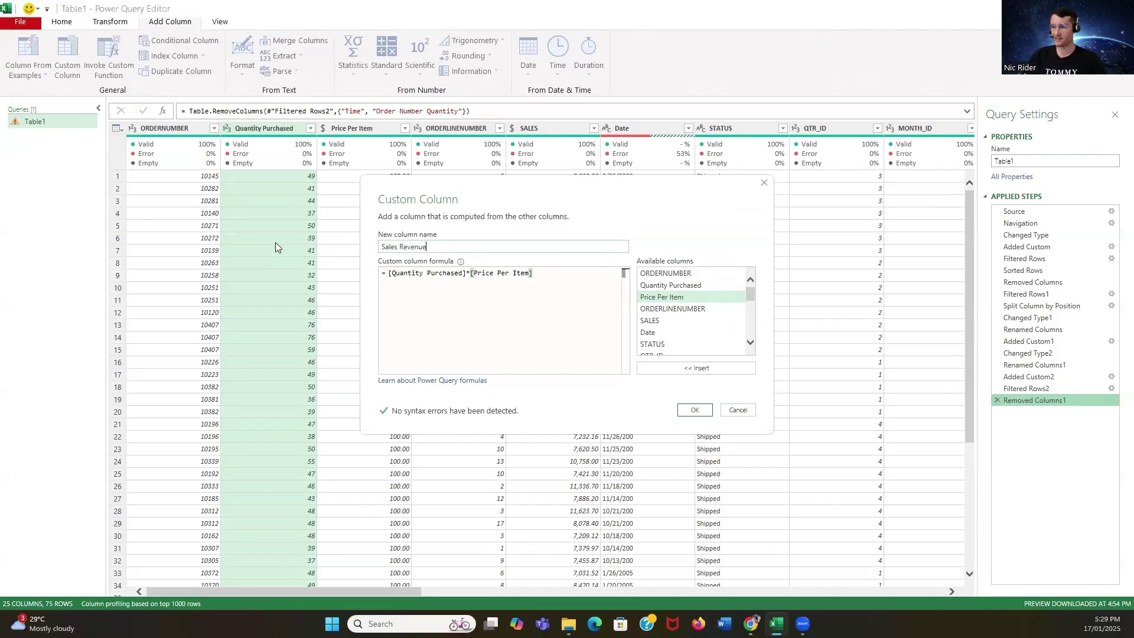
left_click(690, 409)
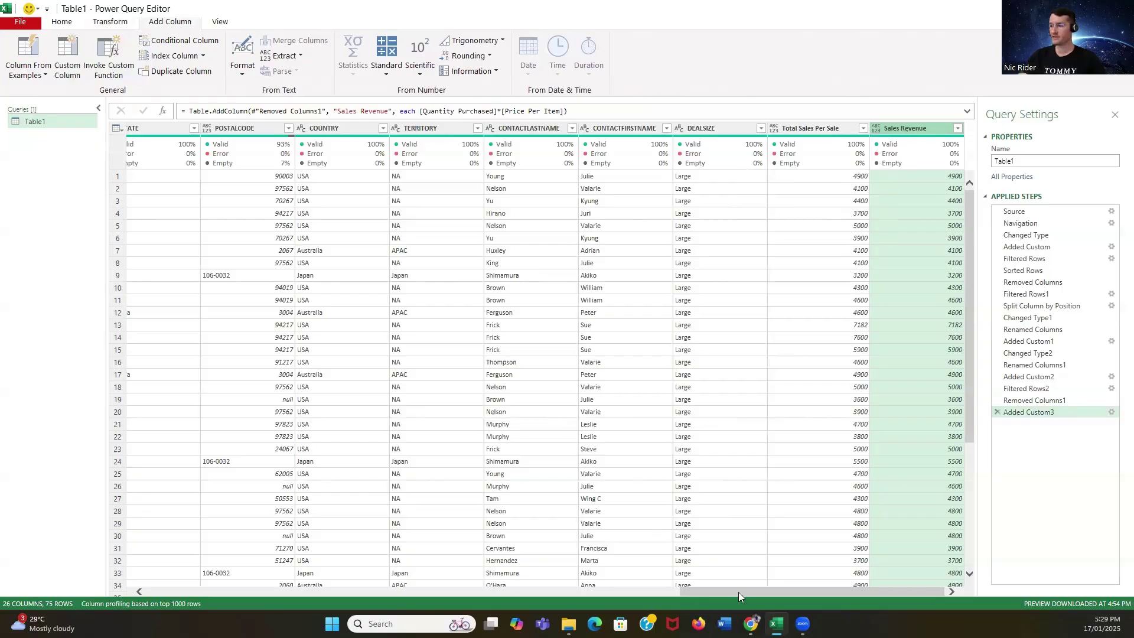
Set the data type of the Sales Revenue column to Currency
left_click_drag(738, 592, 529, 596)
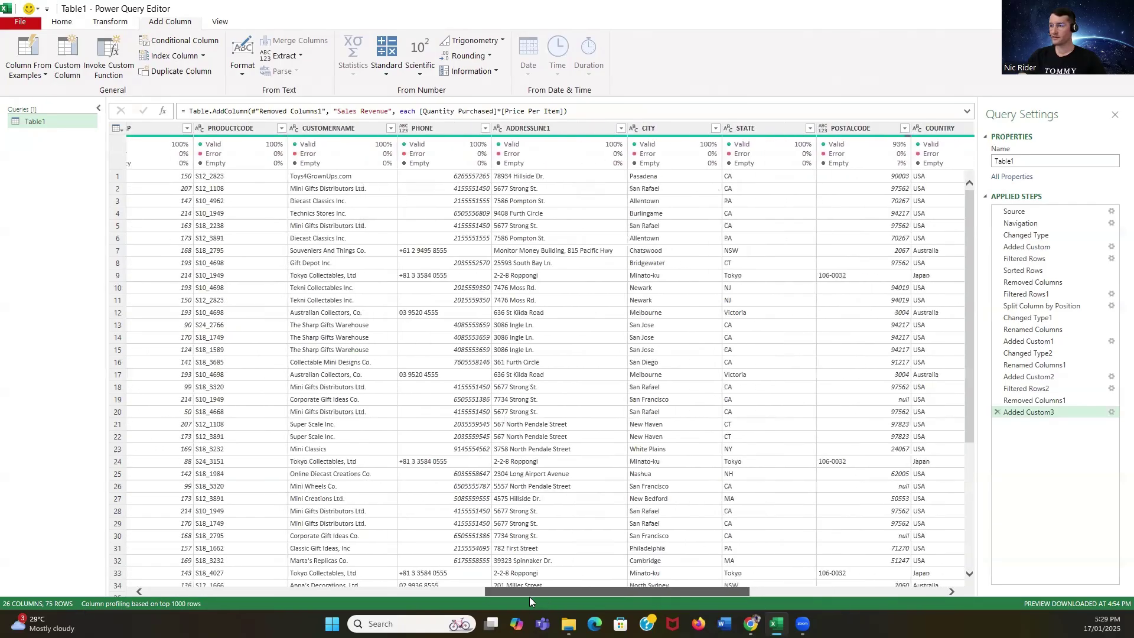
left_click_drag(373, 594, 889, 595)
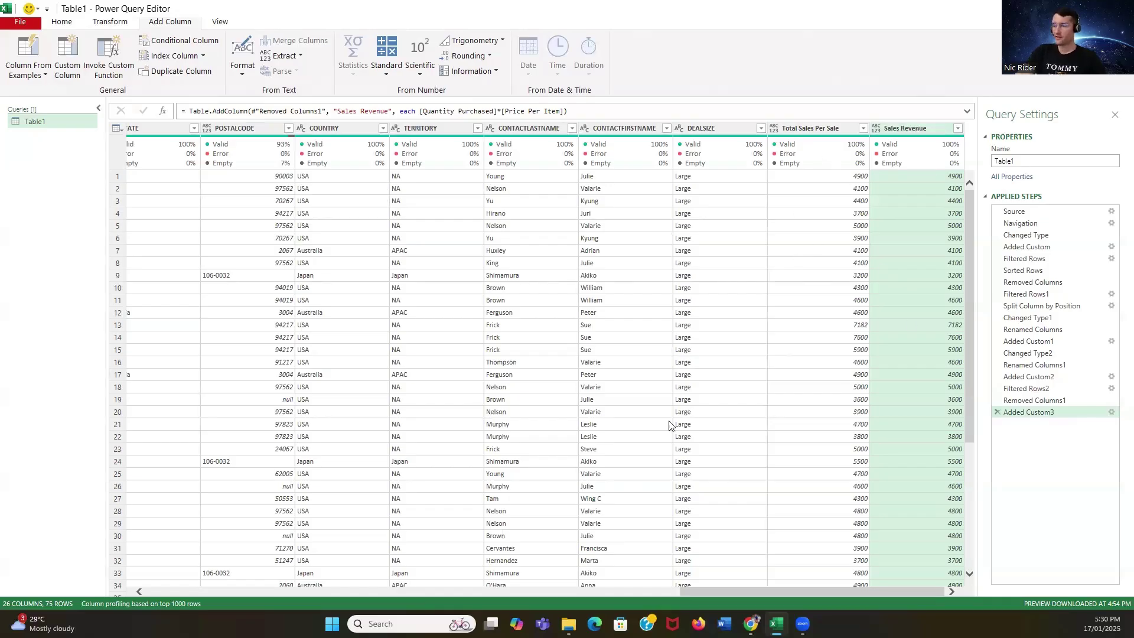
left_click_drag(716, 590, 715, 588)
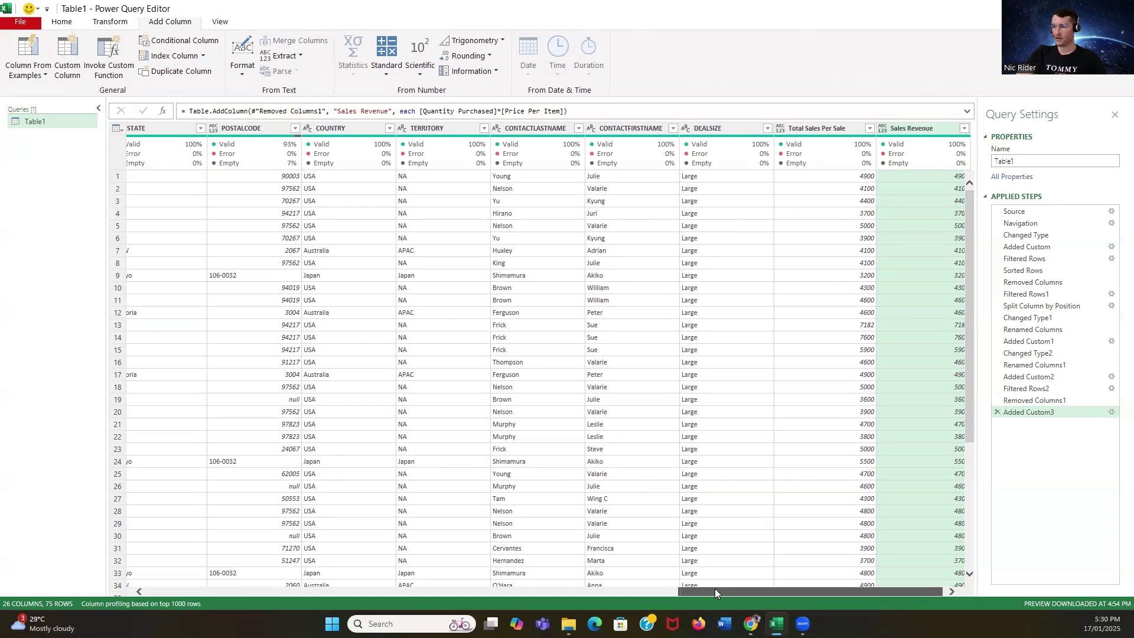
left_click_drag(715, 588, 76, 584)
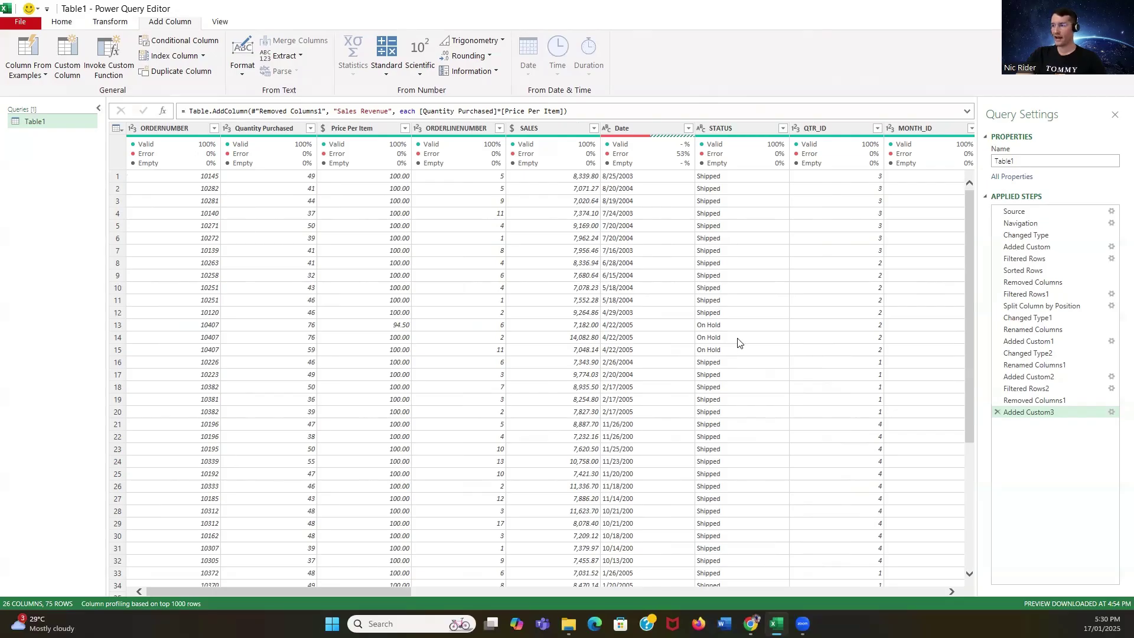
left_click_drag(398, 590, 732, 590)
left_click_drag(995, 591, 1056, 596)
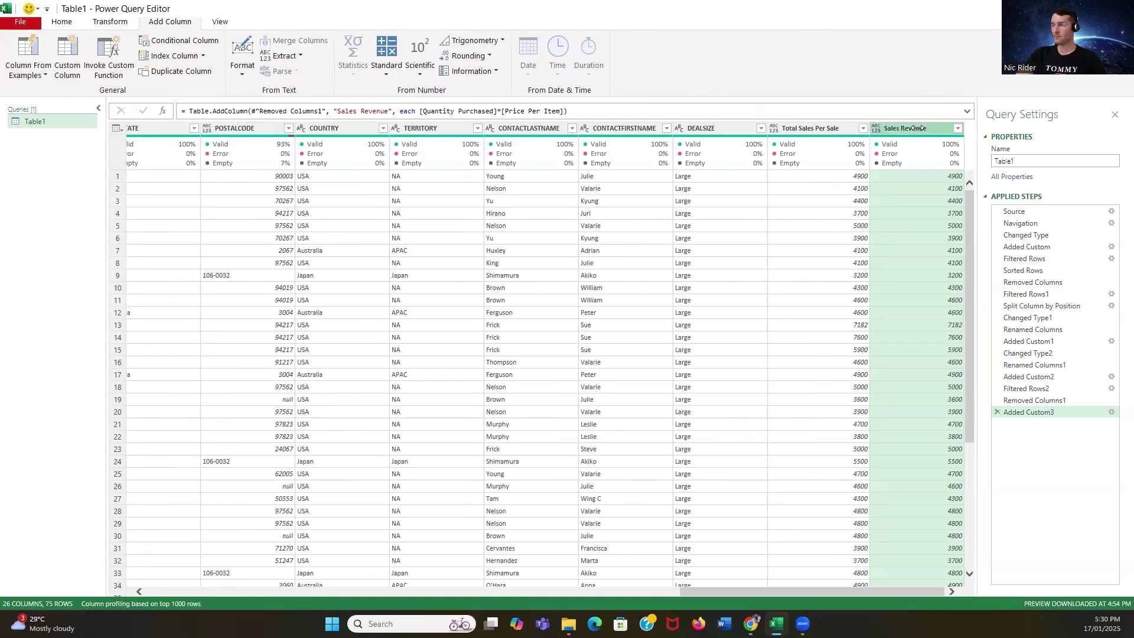
left_click(110, 21)
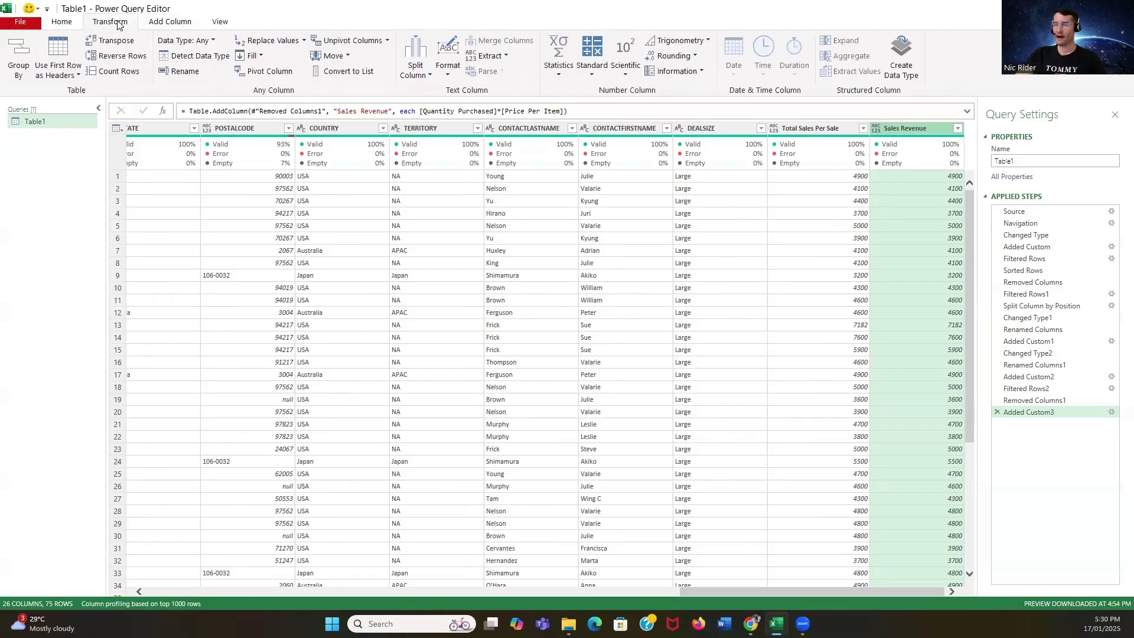
left_click(62, 22)
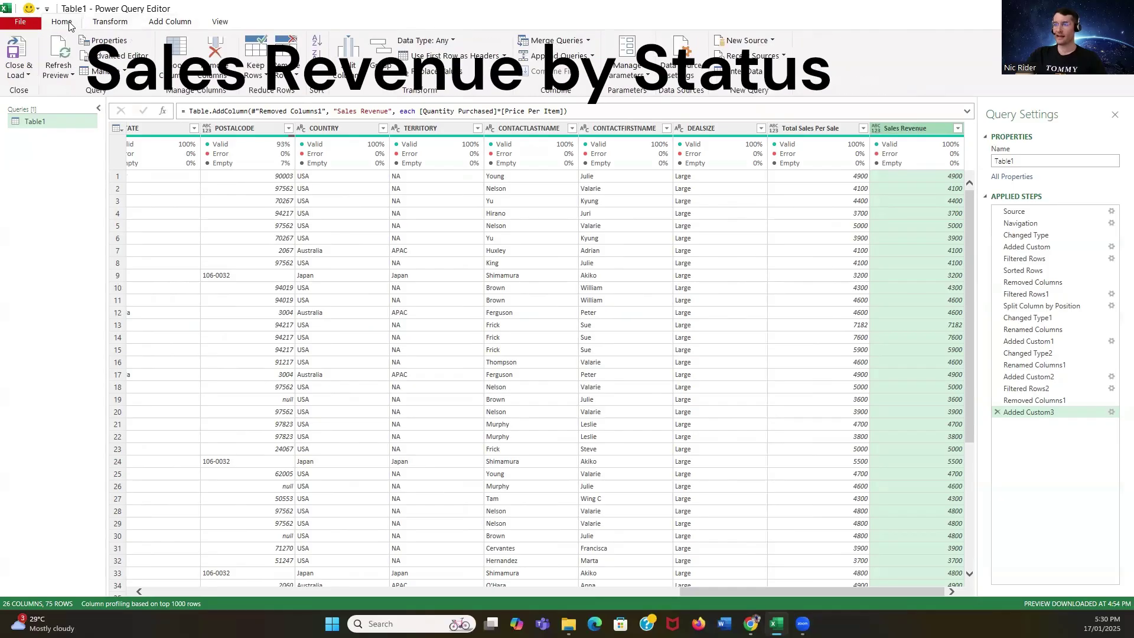
left_click(110, 24)
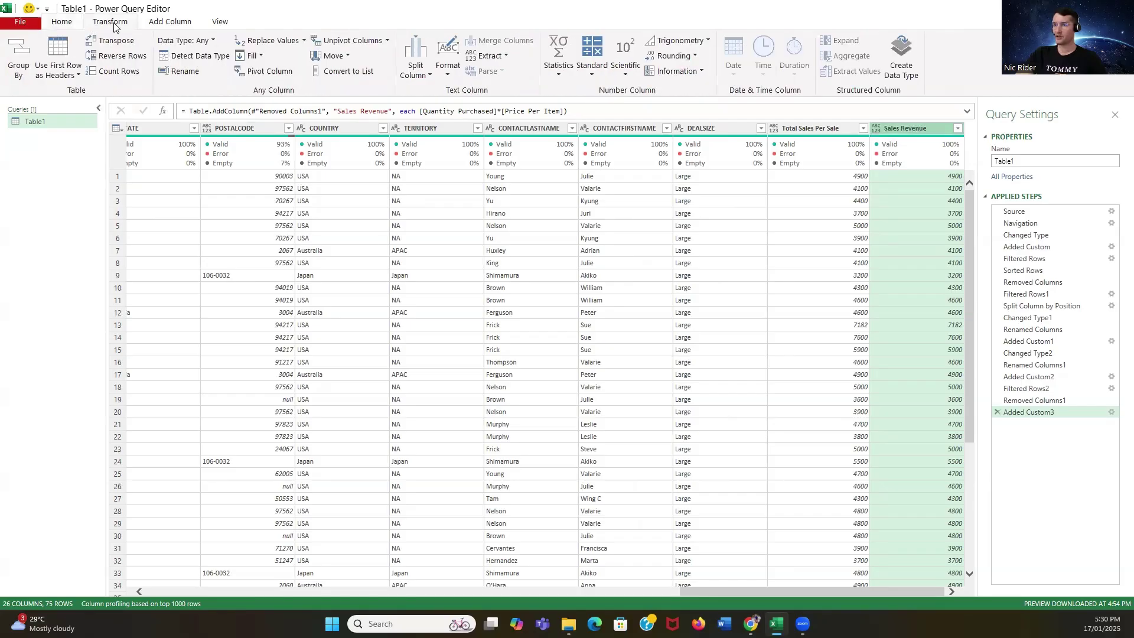
left_click(184, 40)
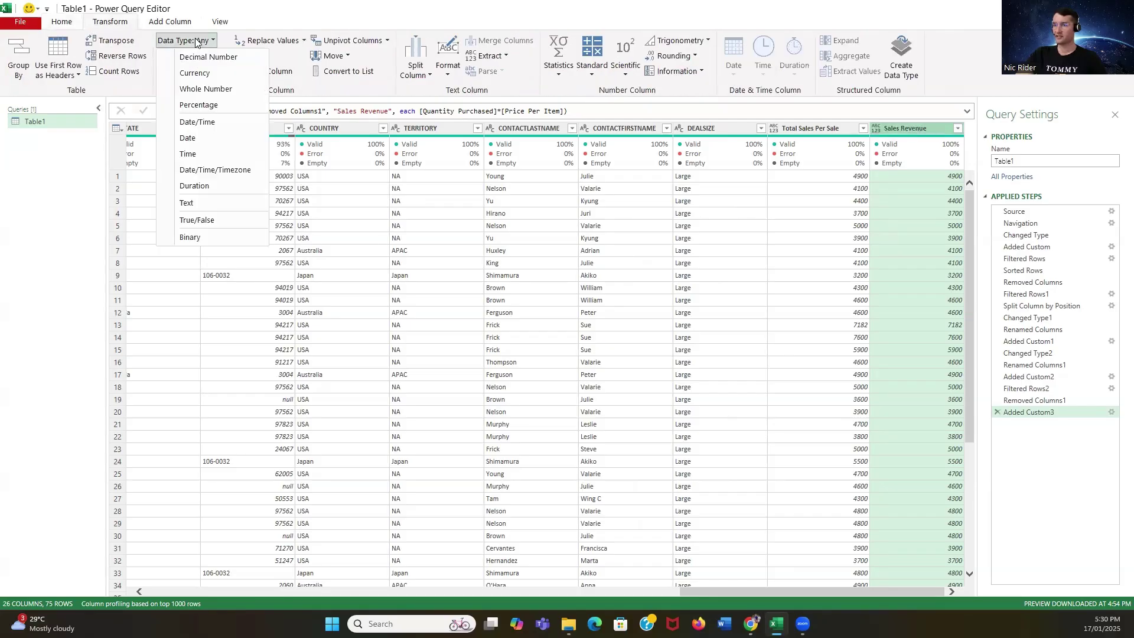
left_click(197, 70)
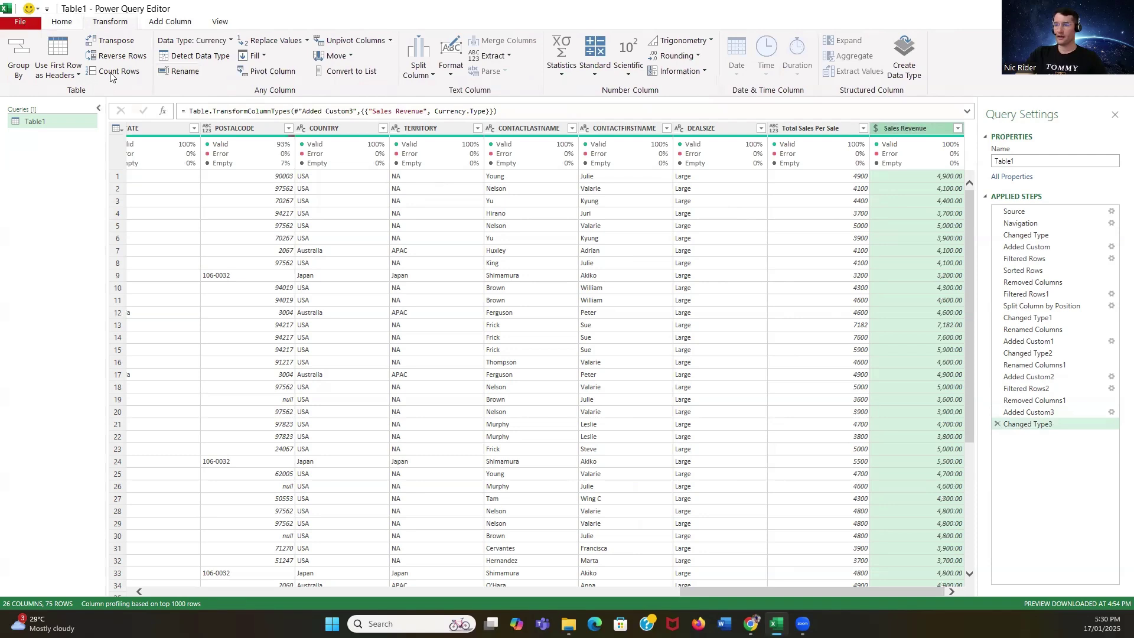
Group the table by STATUS with a Count column that sums Sales Revenue
left_click(24, 55)
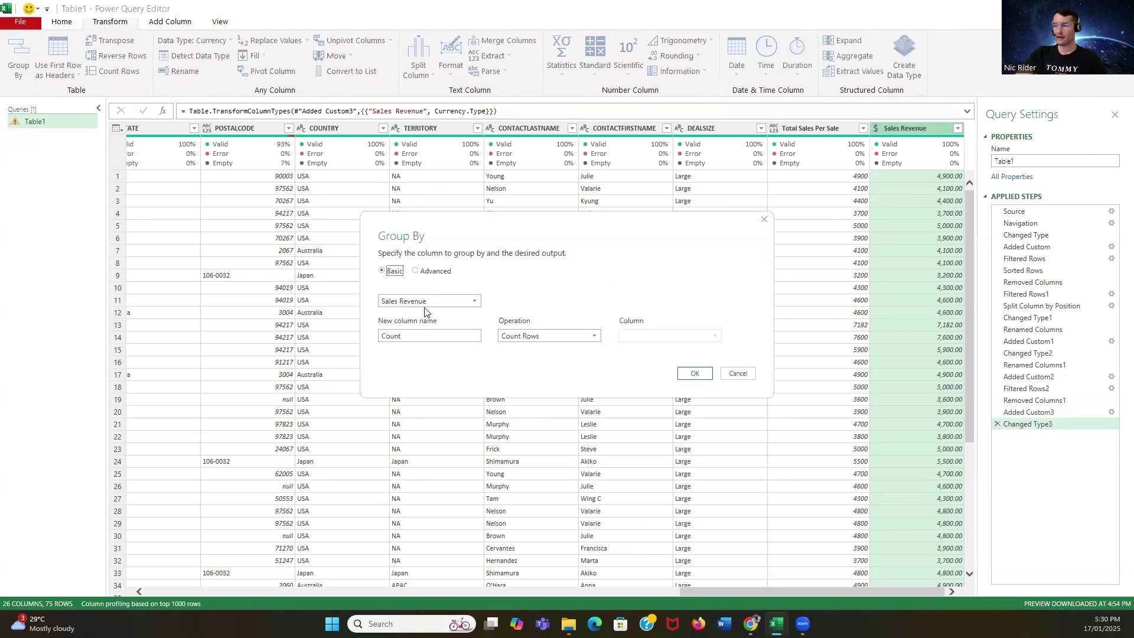
left_click(425, 302)
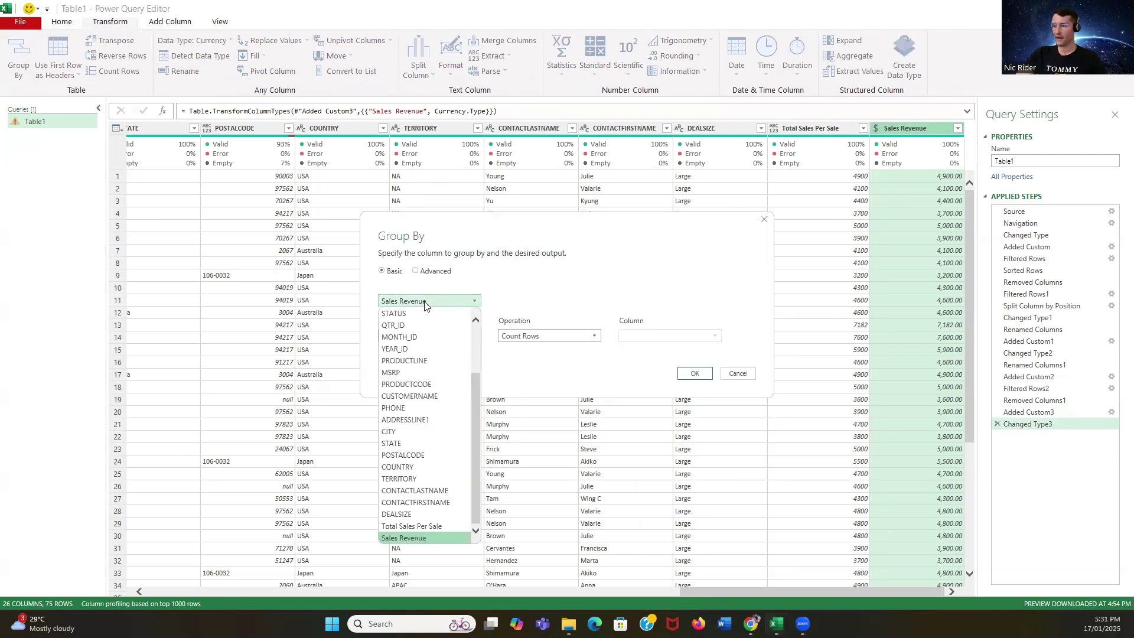
left_click(419, 313)
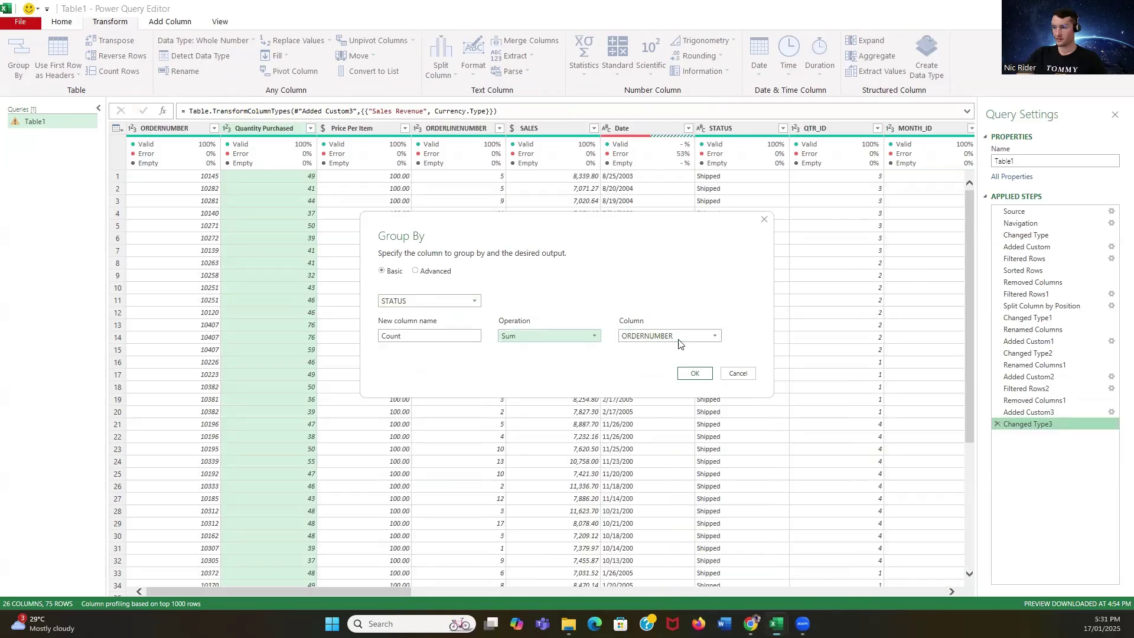
left_click(684, 336)
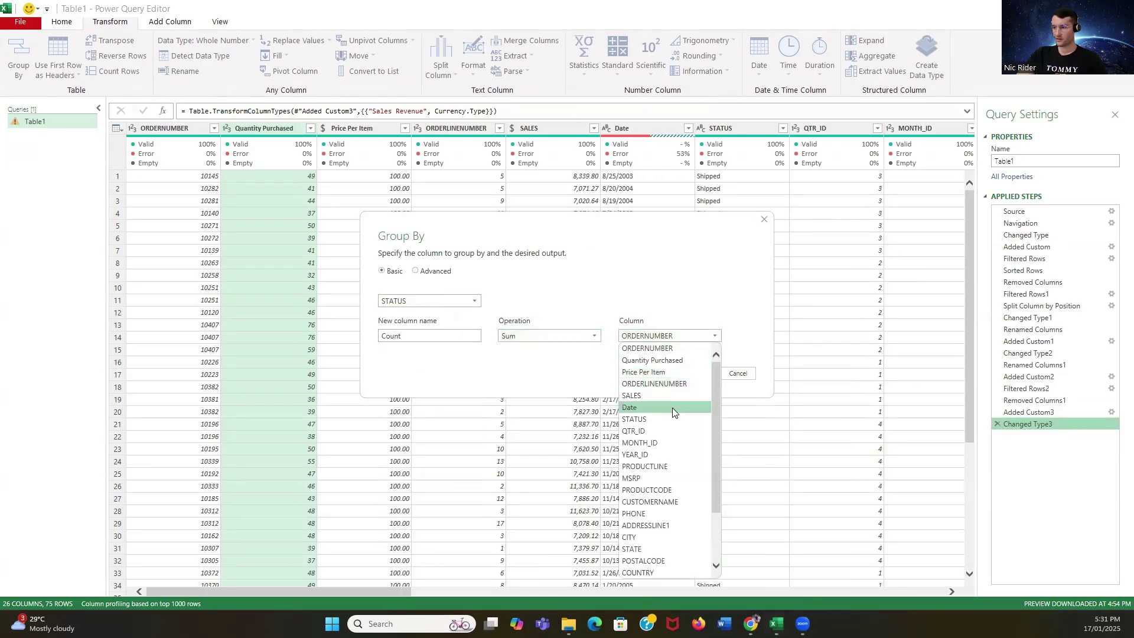
scroll(673, 408, "down", 3)
left_click(656, 573)
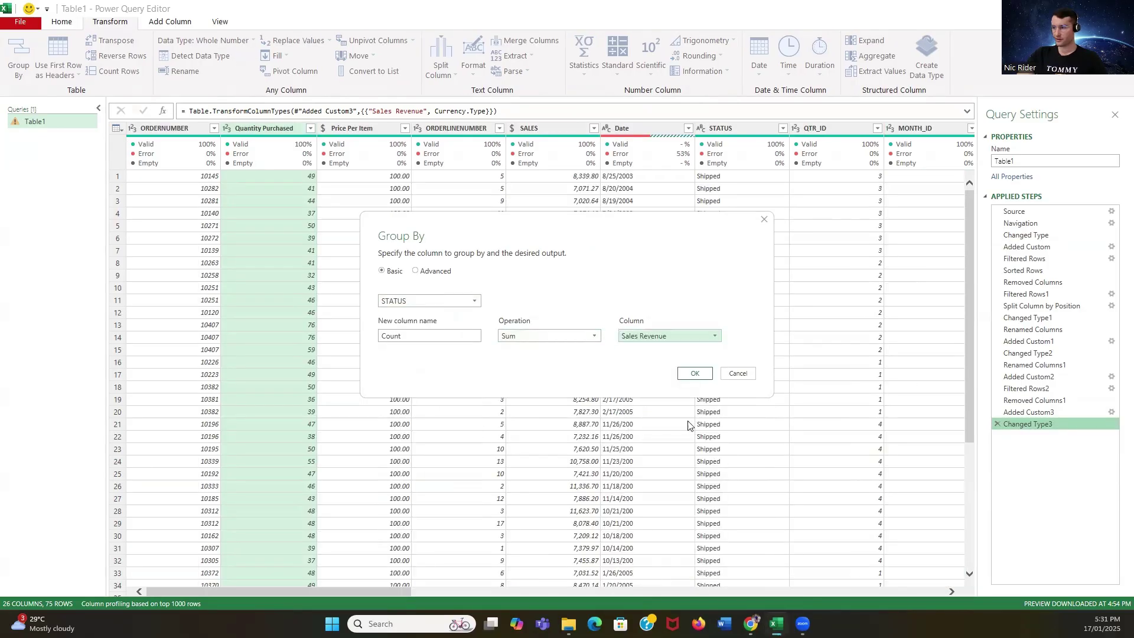
left_click(693, 373)
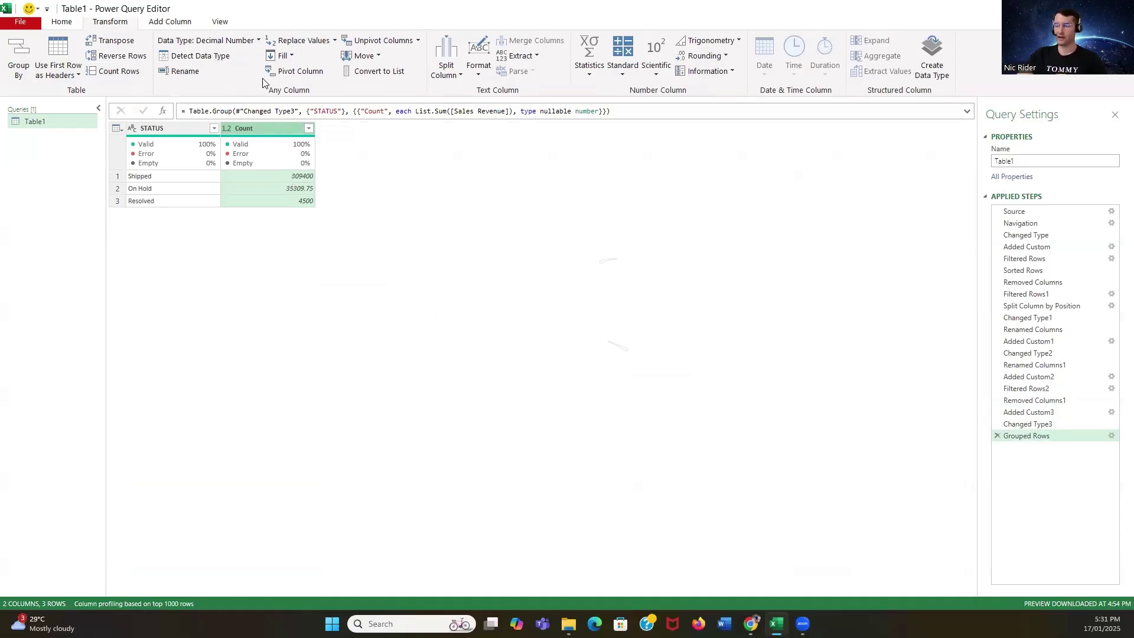
Rename the Count column to Total Sales Revenue and set its data type to Currency
double_click(251, 127)
type("Tota")
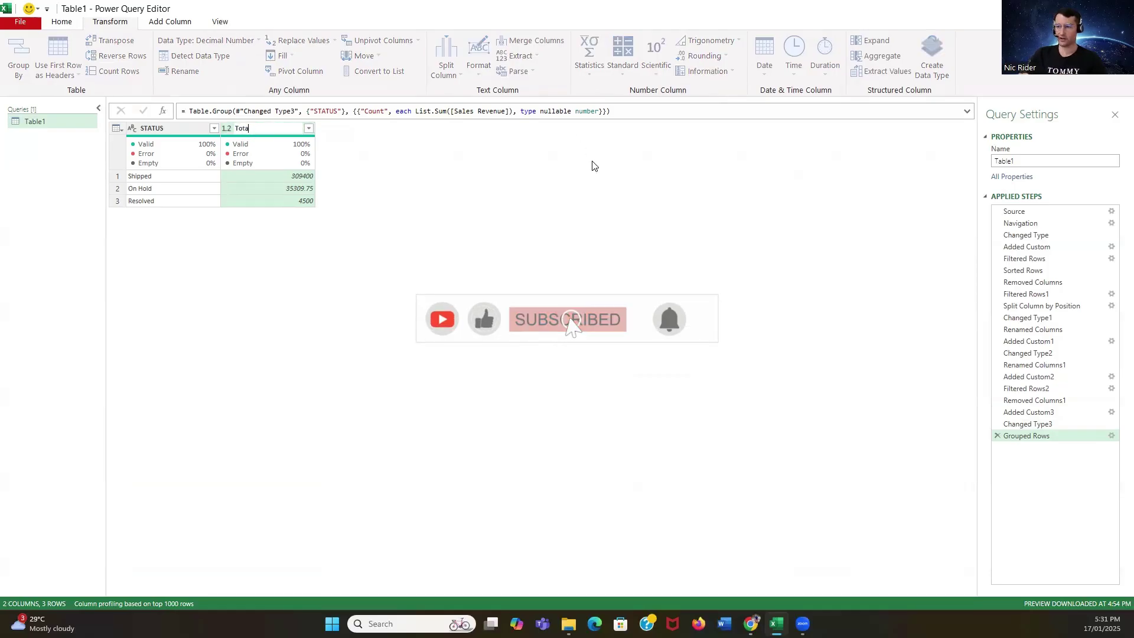
type("l Sales Revenue")
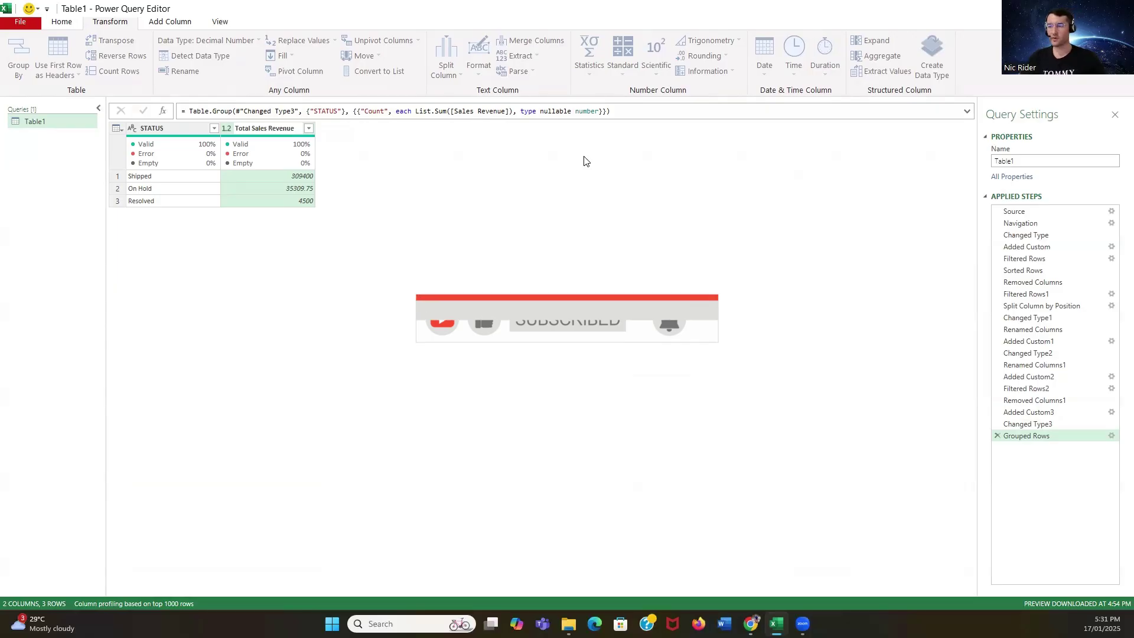
key("Return")
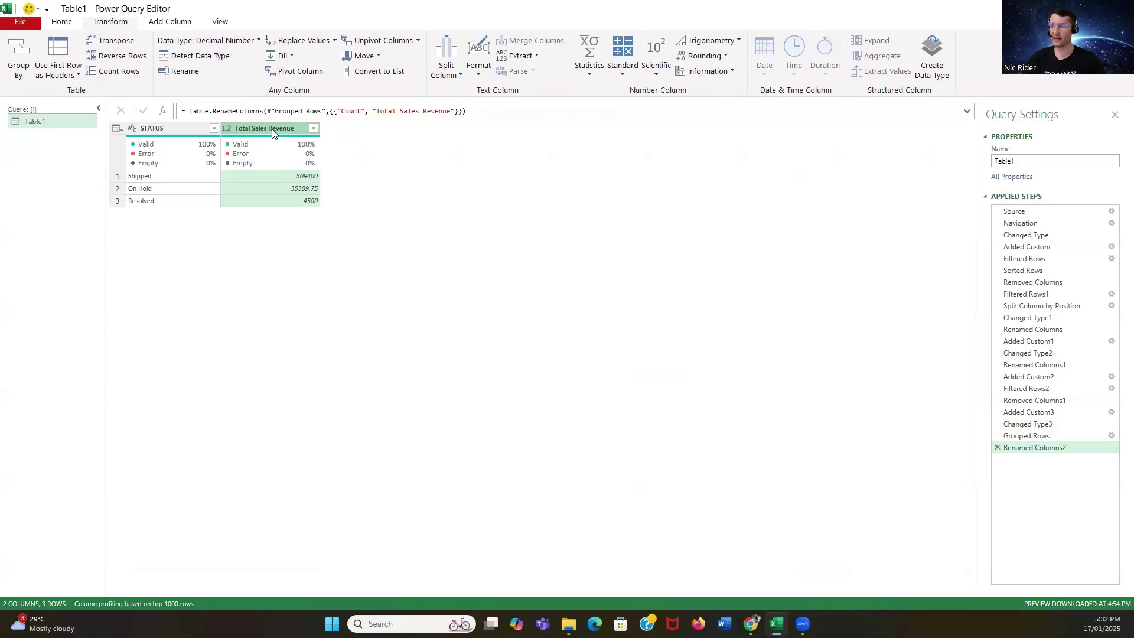
left_click(222, 40)
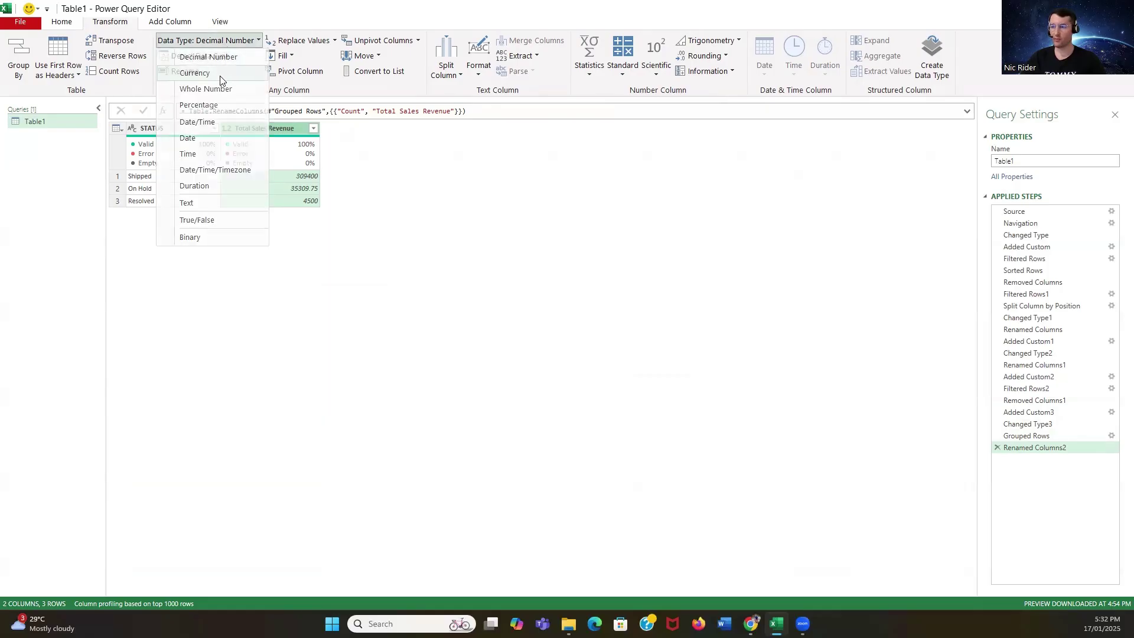
left_click(220, 74)
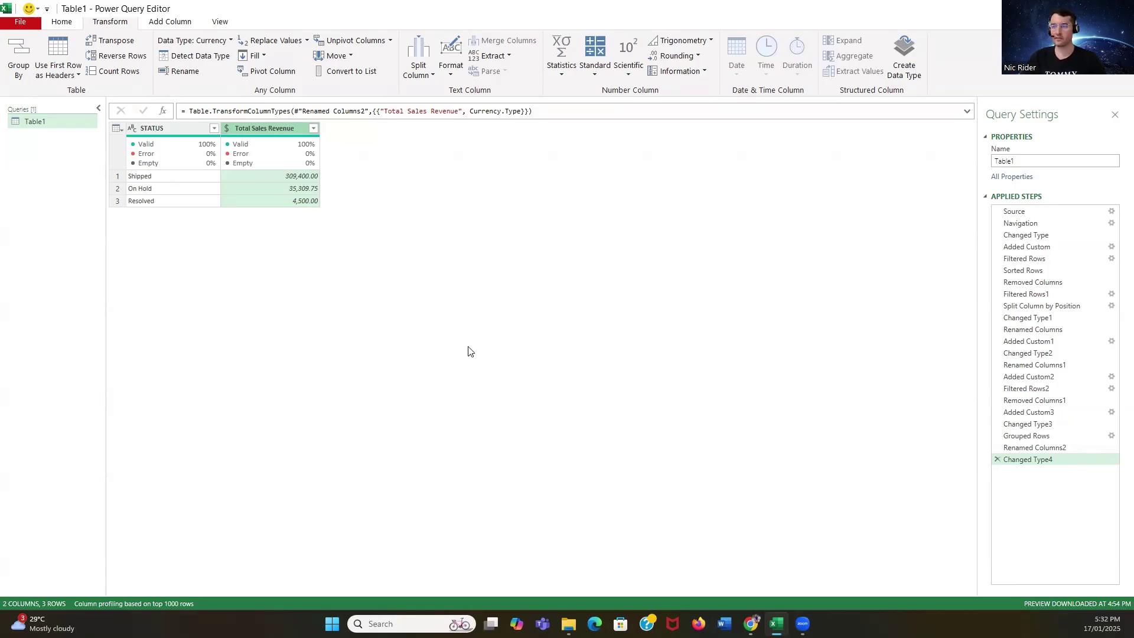
Delete the last three applied steps of the query: Changed Type4, Renamed Columns2 and Grouped Rows
left_click(997, 460)
left_click(998, 448)
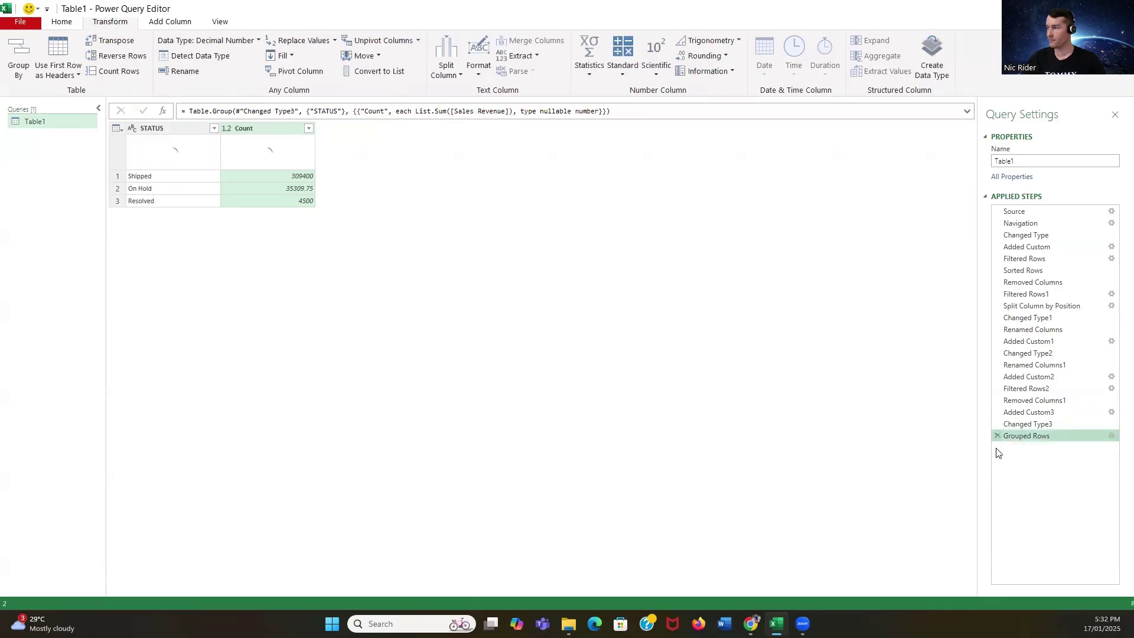
left_click(998, 436)
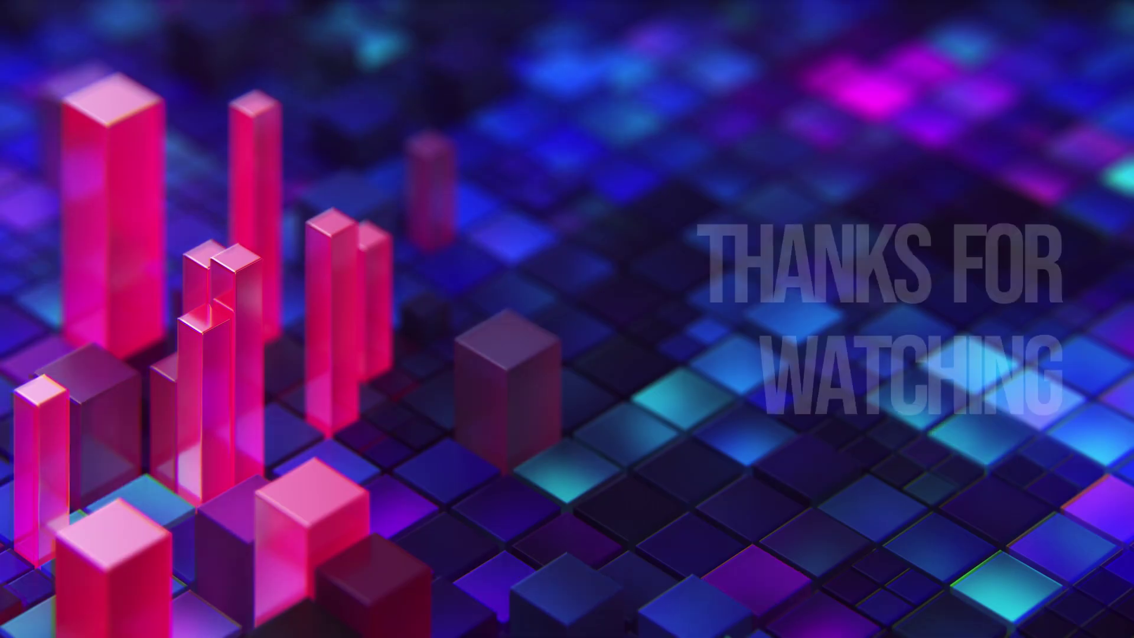